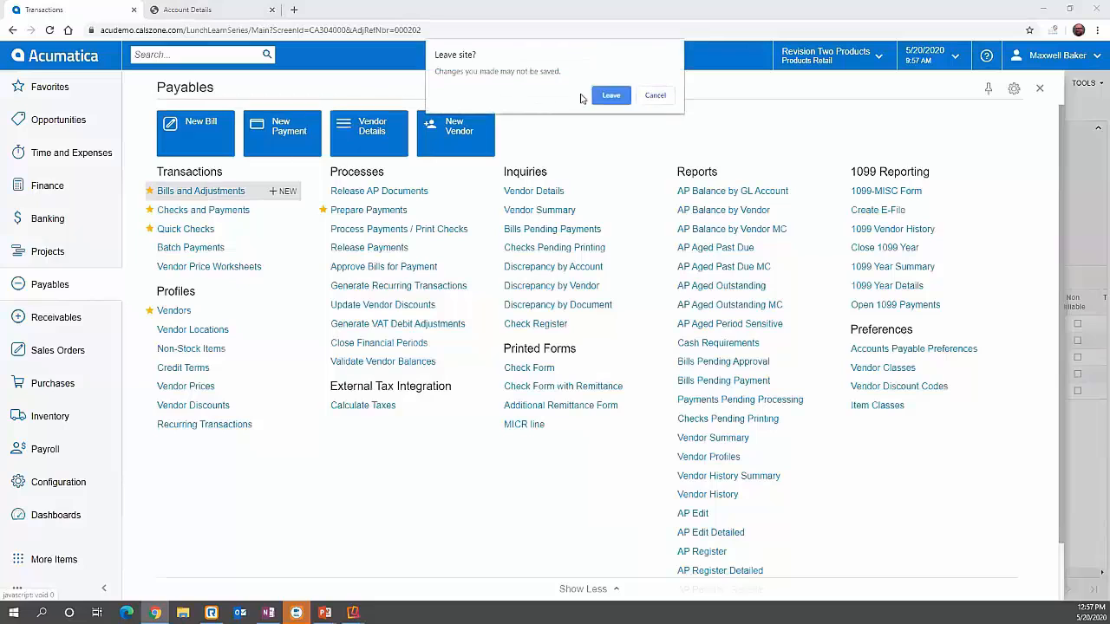
# Step: Leave the page for the bills list and review the bill records and the open bills summary by vendor
pyautogui.click(599, 97)
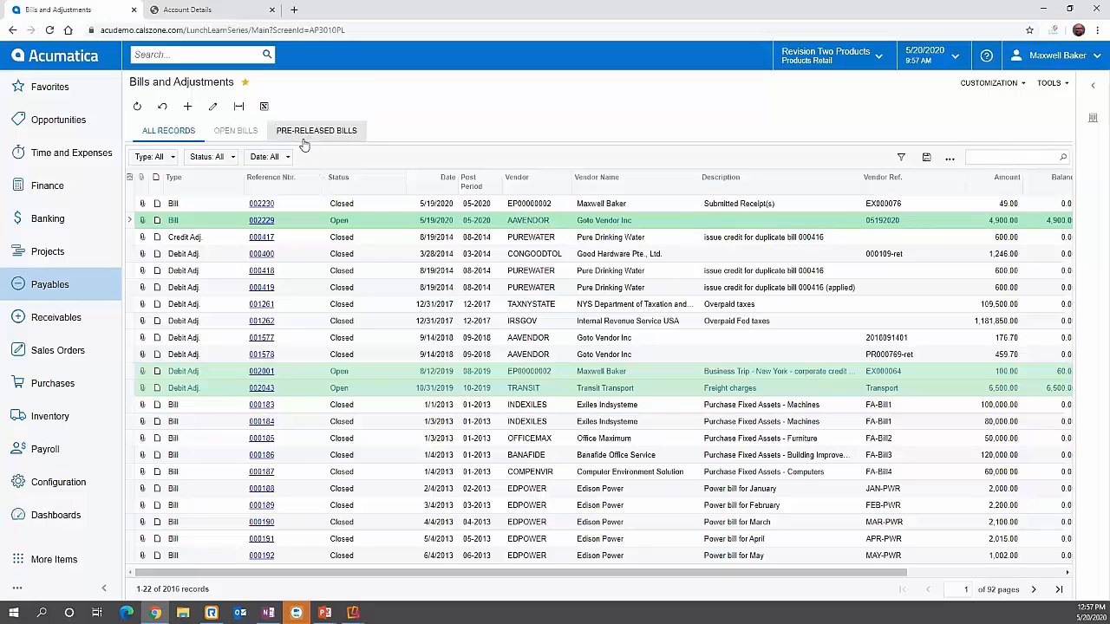
pyautogui.moveTo(519, 180)
pyautogui.mouseDown()
pyautogui.moveTo(531, 188)
pyautogui.moveTo(366, 189)
pyautogui.moveTo(572, 187)
pyautogui.moveTo(530, 184)
pyautogui.mouseUp()
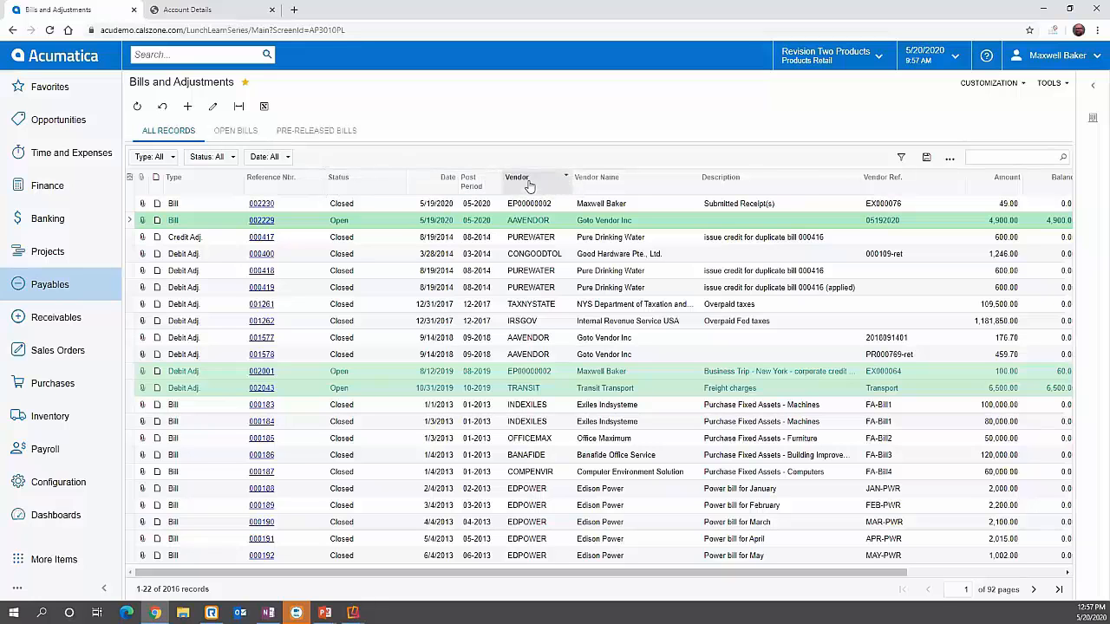
pyautogui.click(129, 178)
pyautogui.click(771, 206)
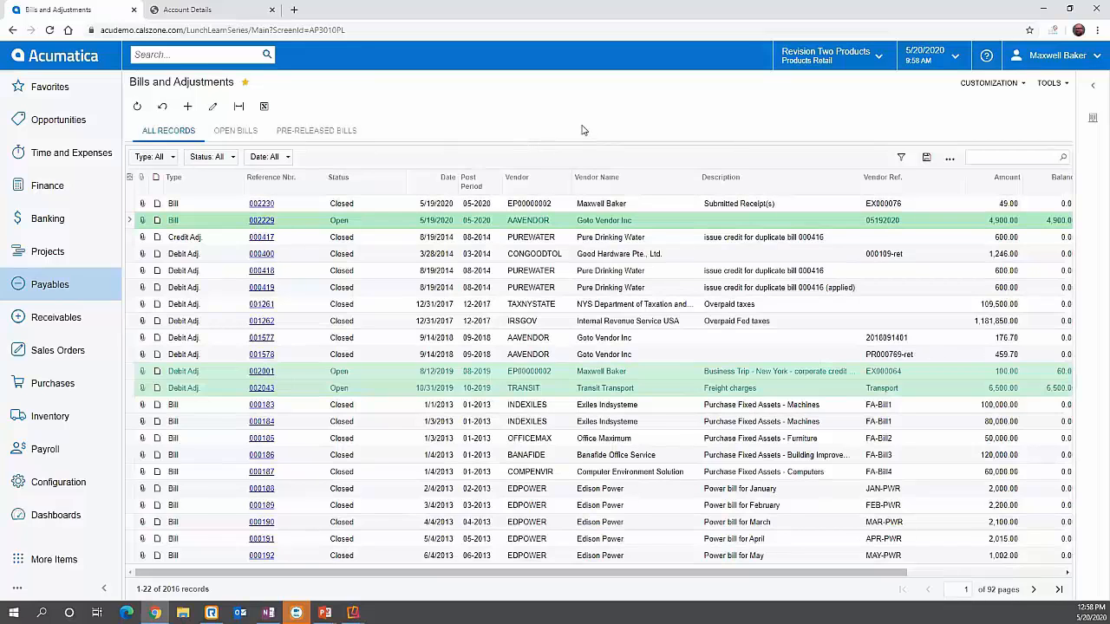
pyautogui.click(254, 128)
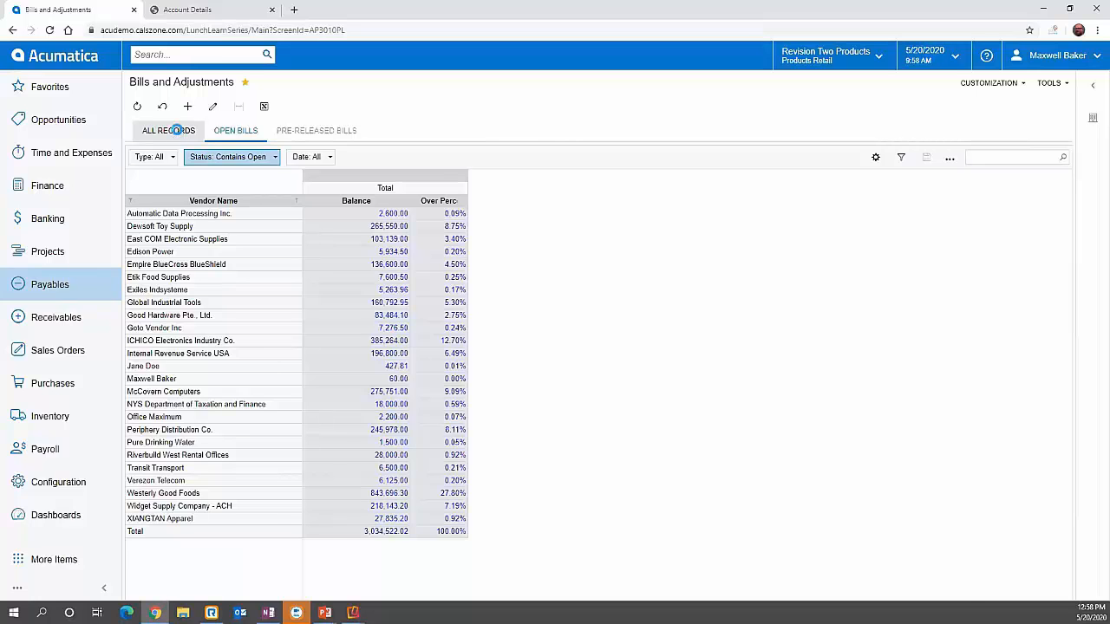
pyautogui.click(176, 132)
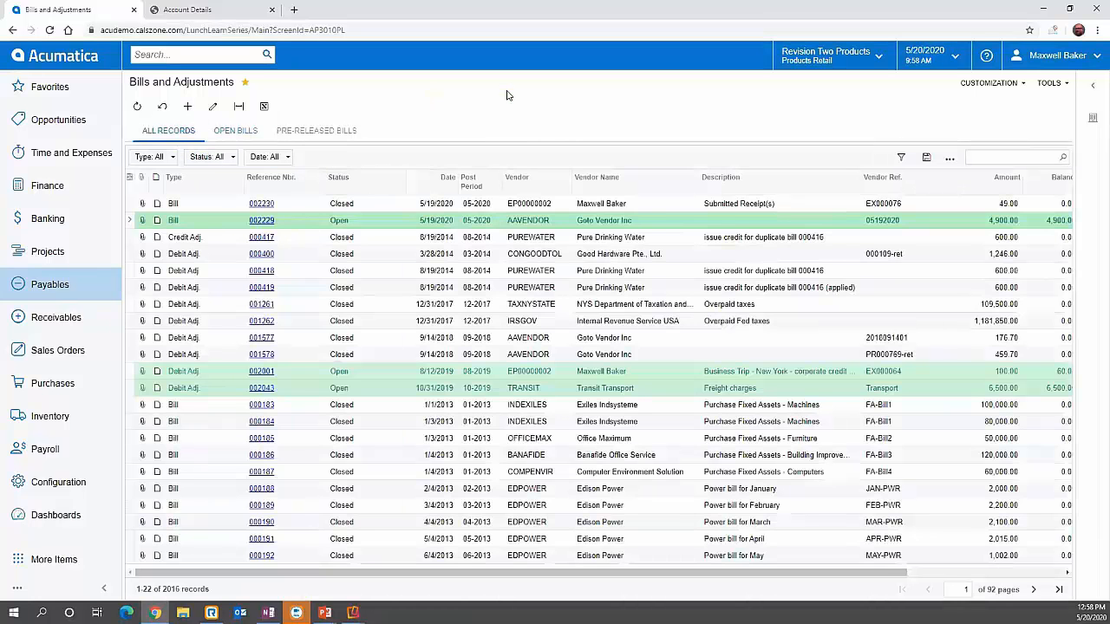
# Step: Create a new bill for vendor AAVENDOR - Goto Vendor Inc with vendor reference 123456
pyautogui.click(190, 107)
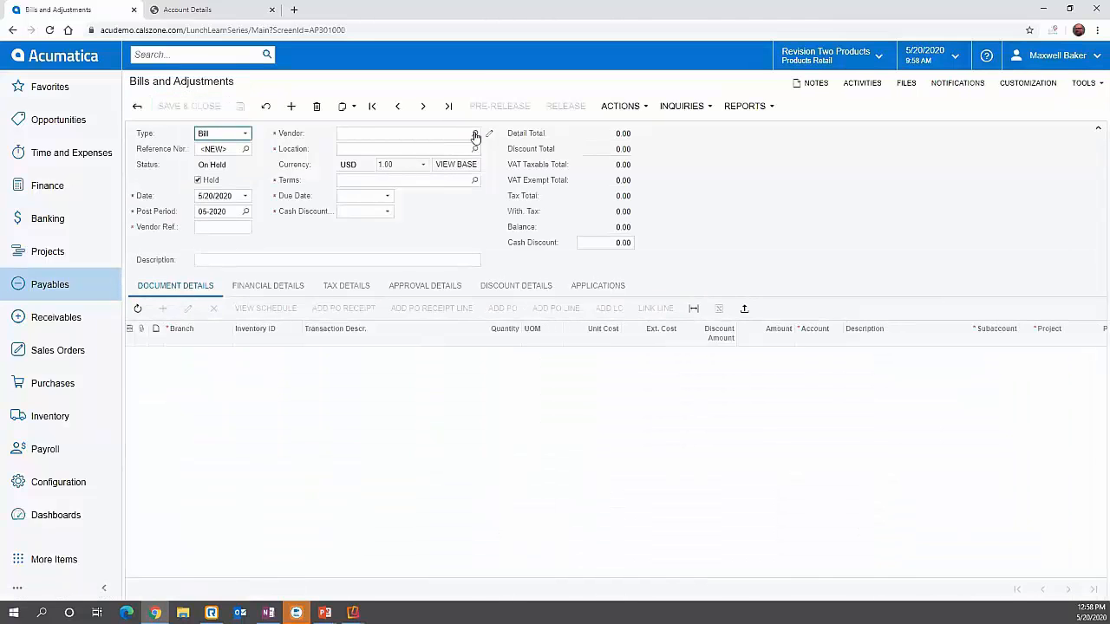
pyautogui.click(475, 134)
pyautogui.click(364, 177)
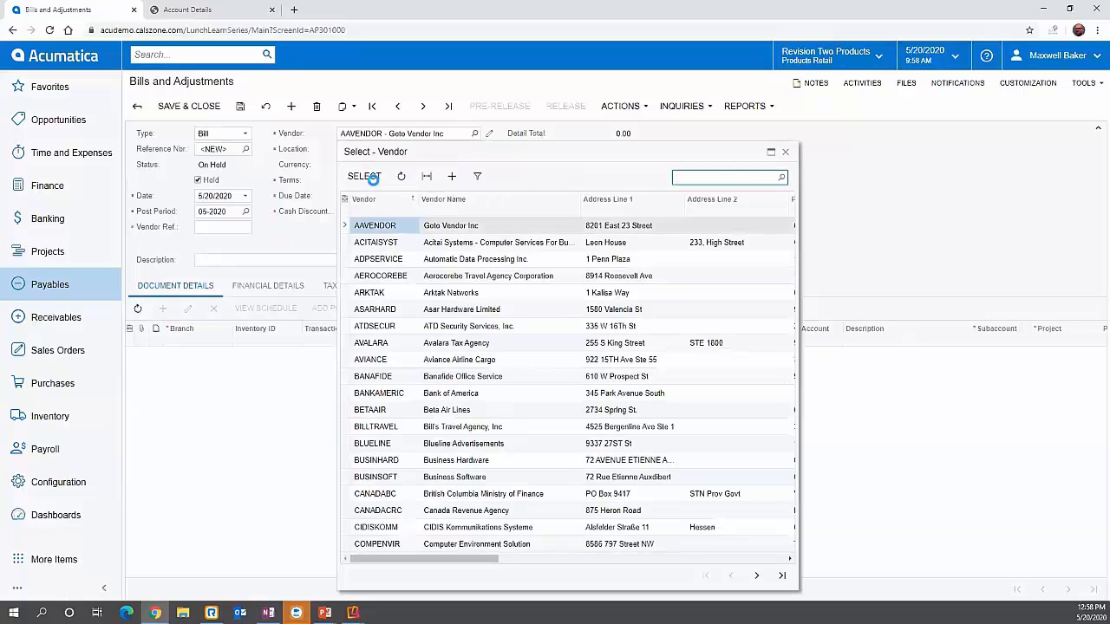
pyautogui.click(225, 227)
pyautogui.write('123456')
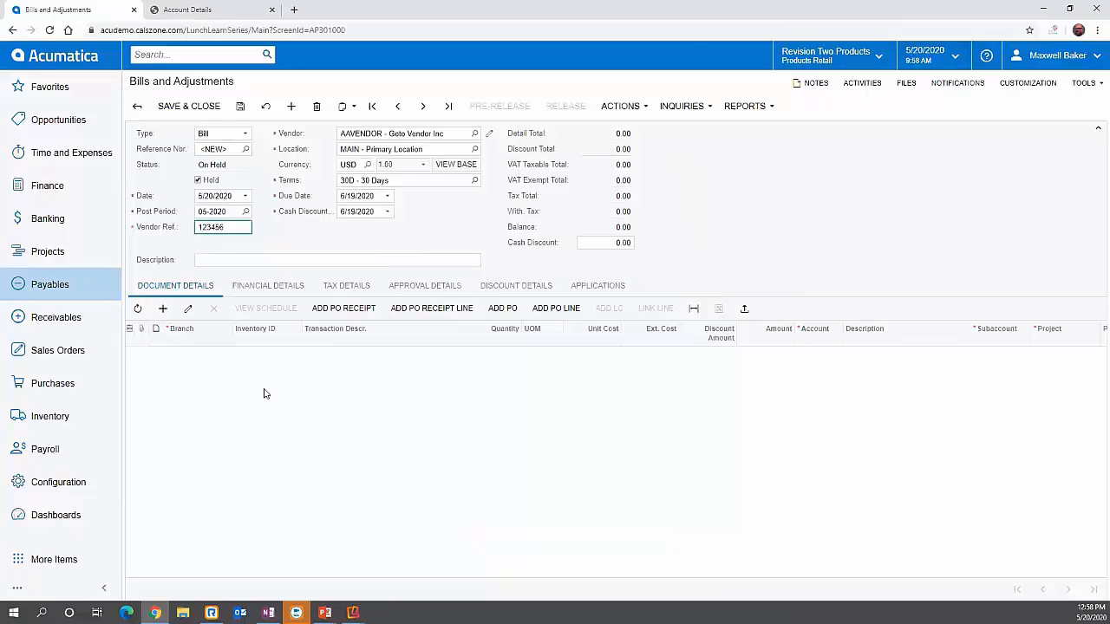
# Step: Add a detail line with an extended cost of 1000 and project X
pyautogui.click(163, 308)
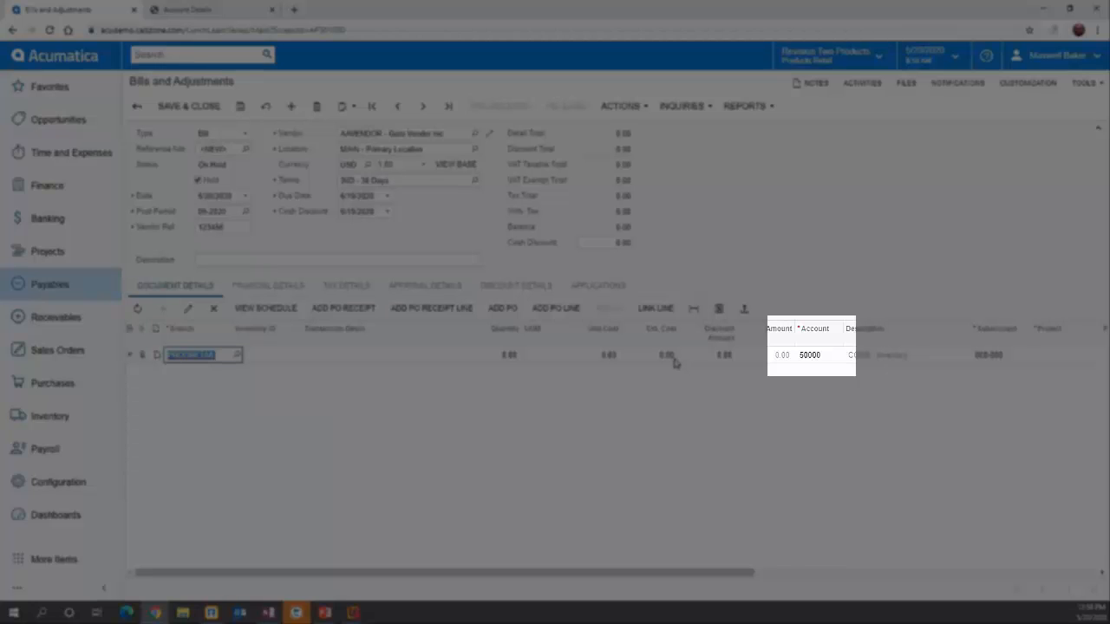
pyautogui.click(670, 360)
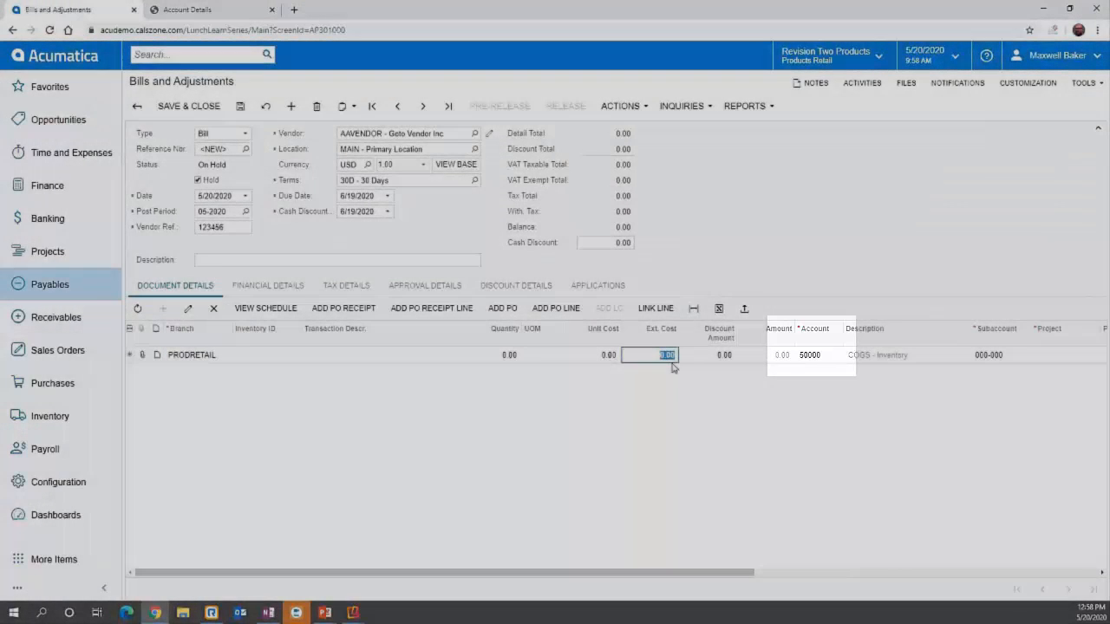
pyautogui.write('1000')
pyautogui.press('Tab')
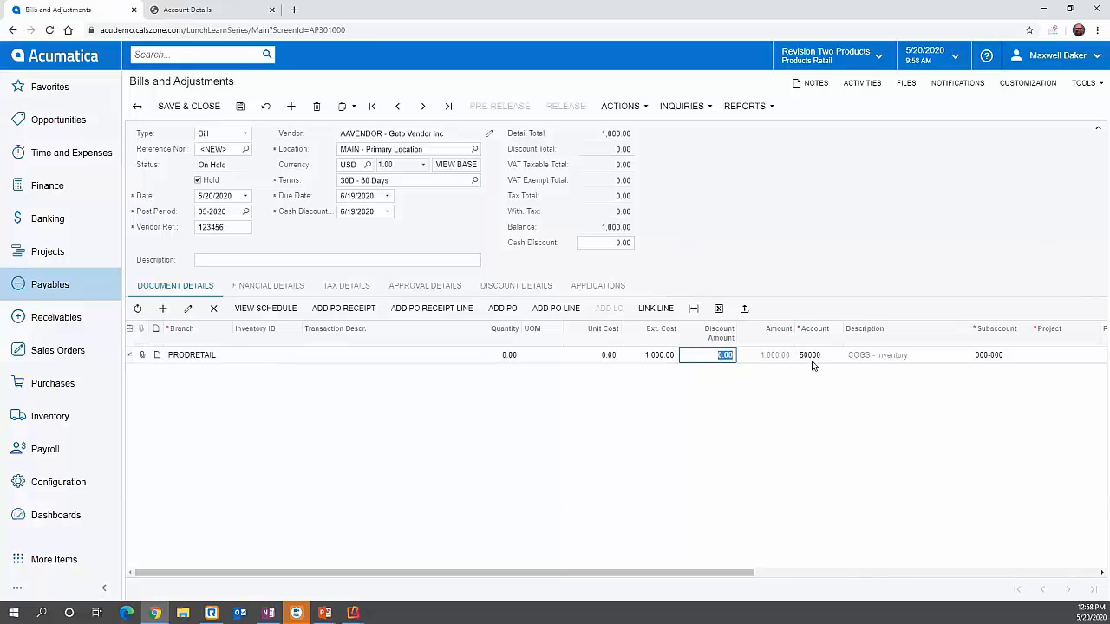
pyautogui.click(1037, 357)
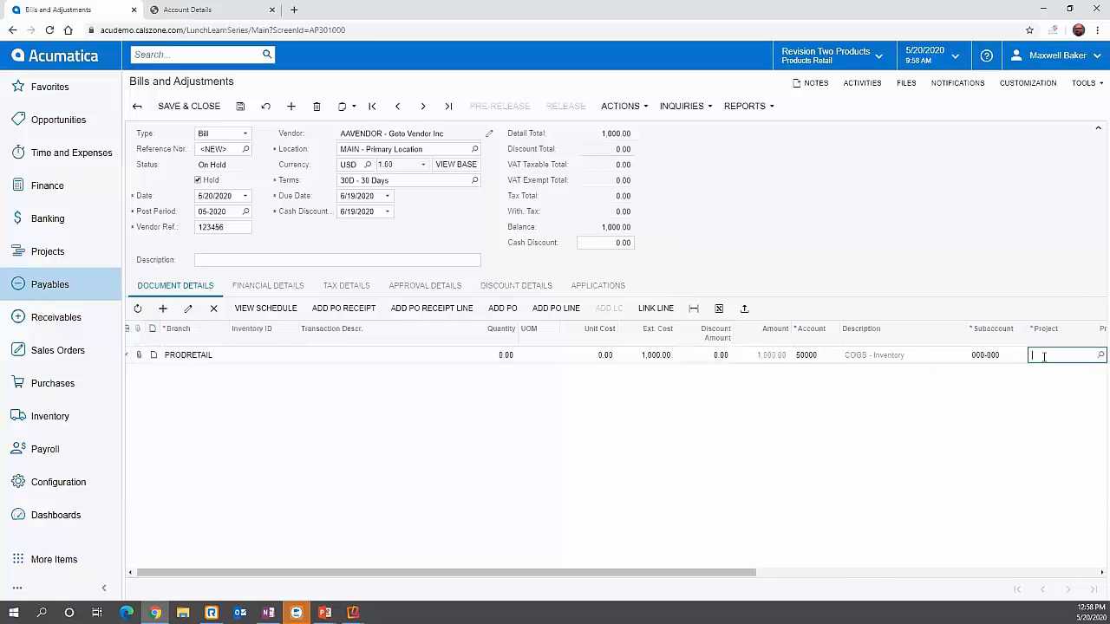
pyautogui.write('x')
# Step: Save the bill, clear its Hold option, and save it again
pyautogui.click(240, 107)
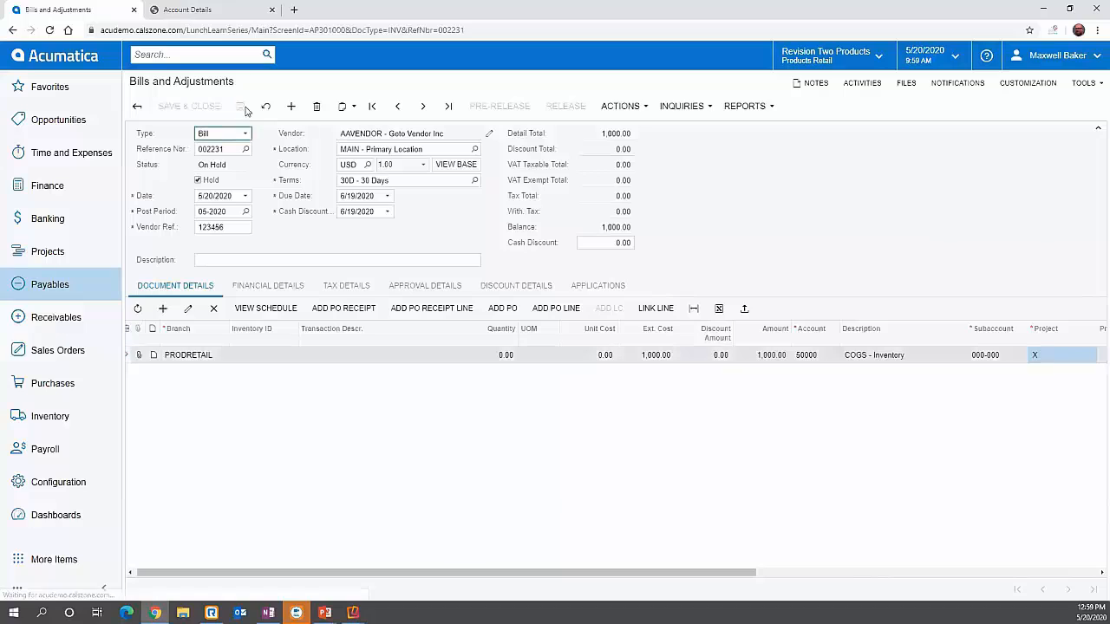
pyautogui.click(198, 179)
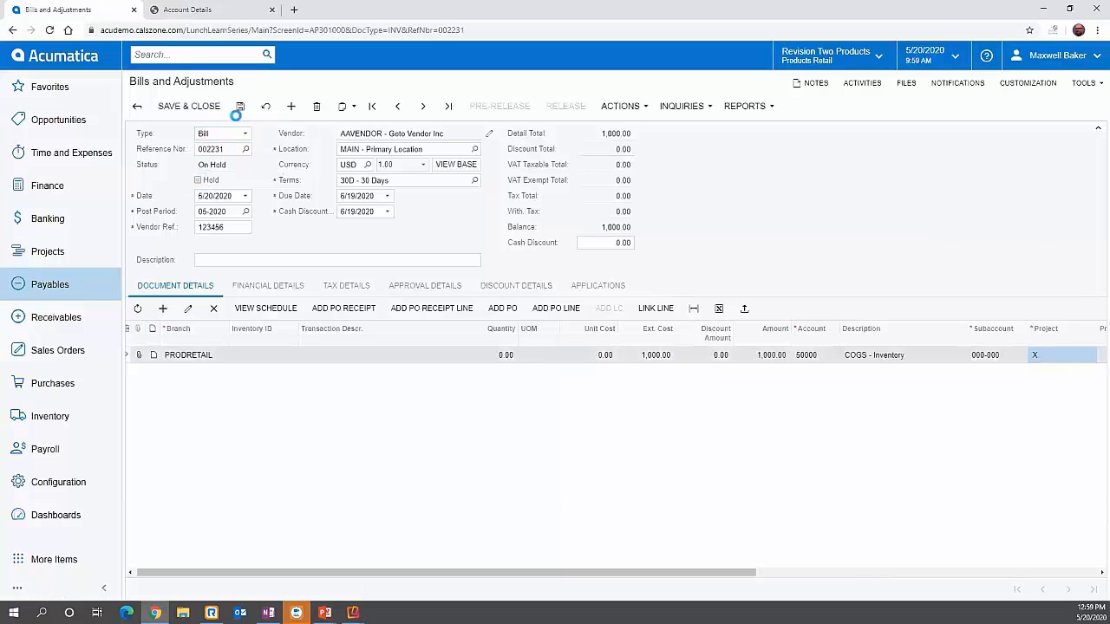
pyautogui.click(241, 107)
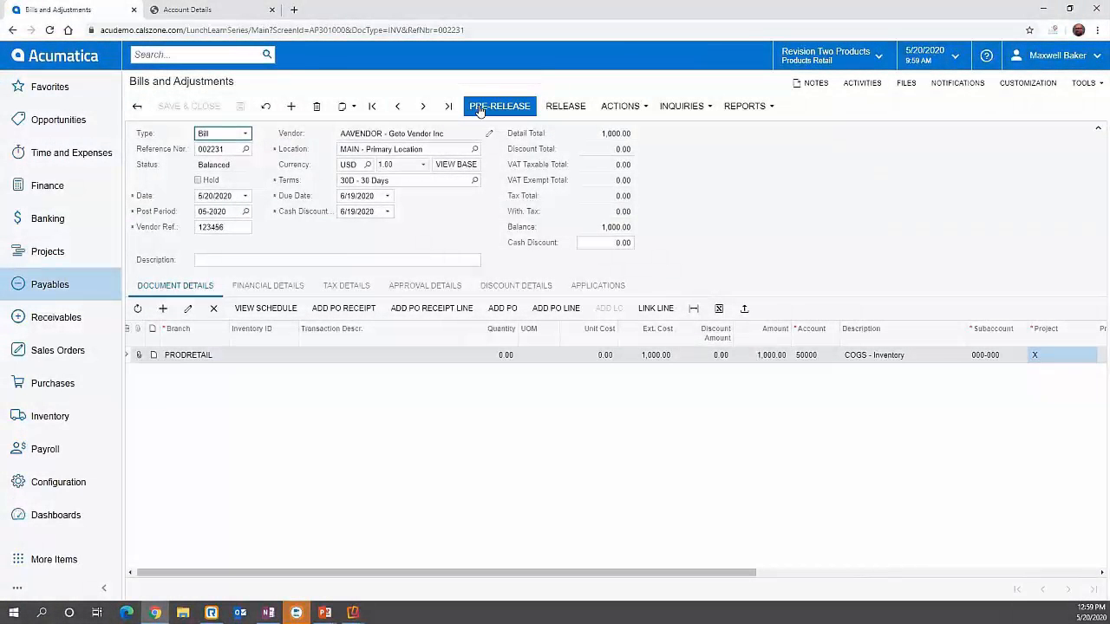
# Step: Open the bill's vendor record and review its GL accounts settings
pyautogui.click(480, 106)
pyautogui.click(491, 134)
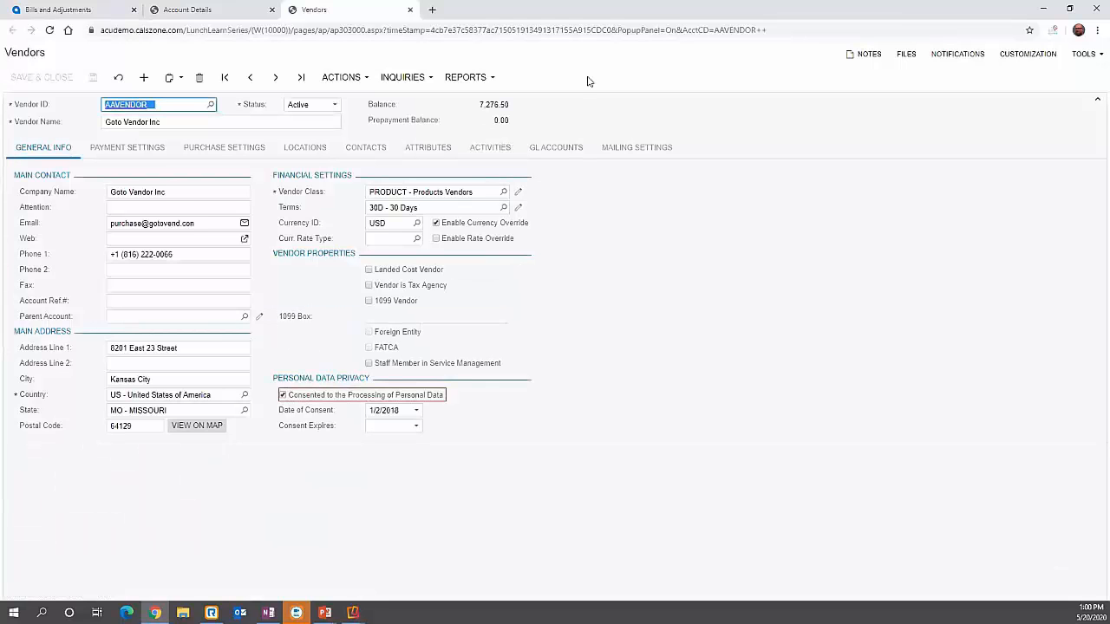
pyautogui.click(568, 159)
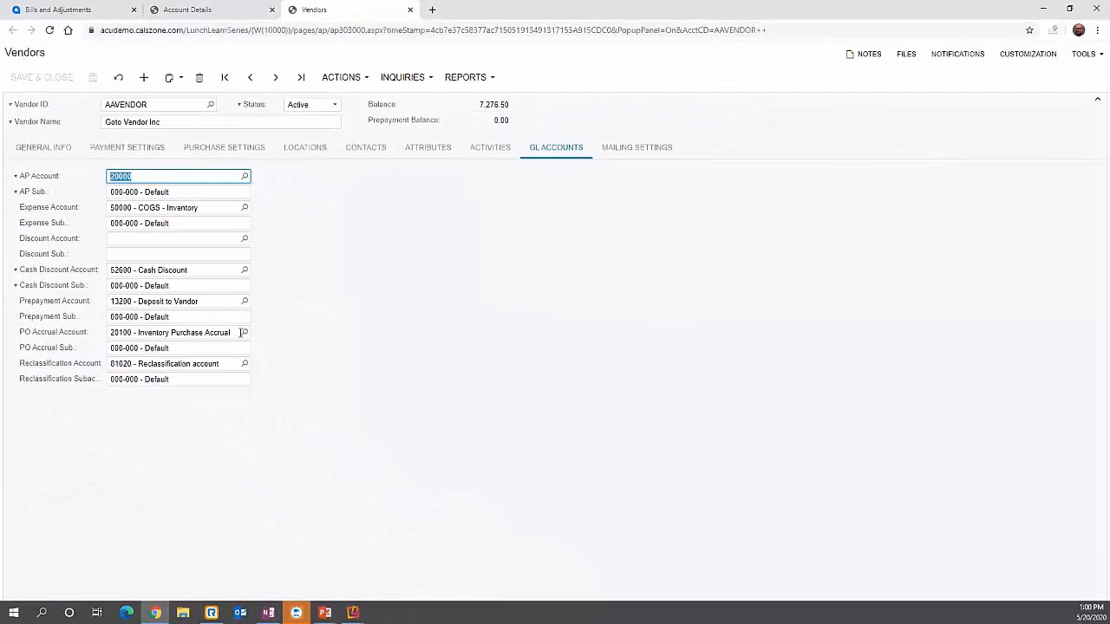
pyautogui.click(91, 9)
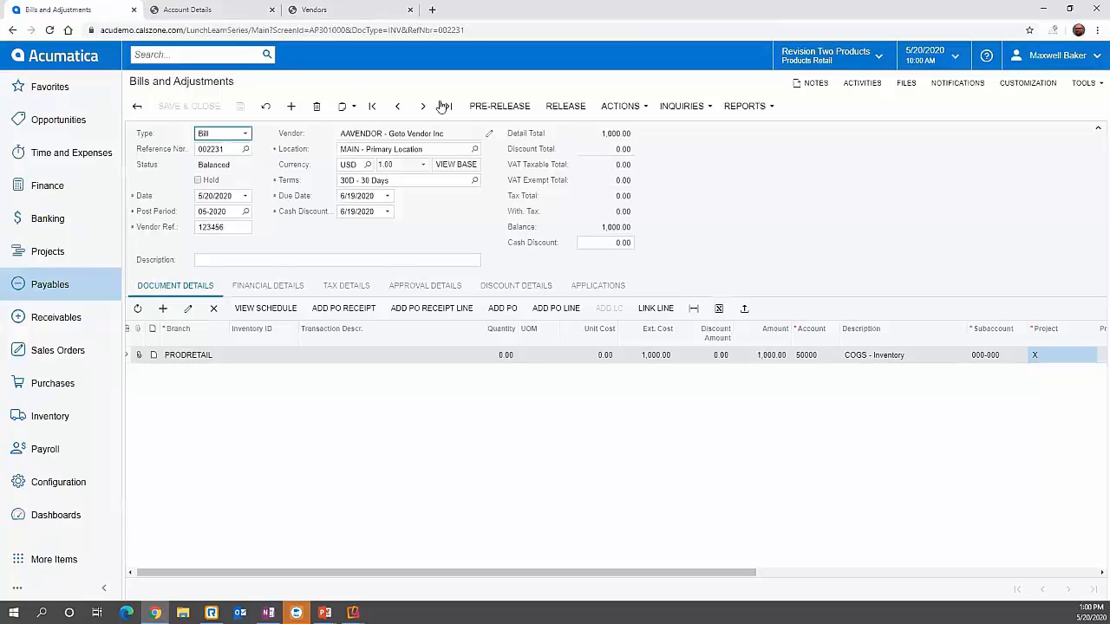
# Step: Pre-release the bill and view its financial details
pyautogui.click(488, 107)
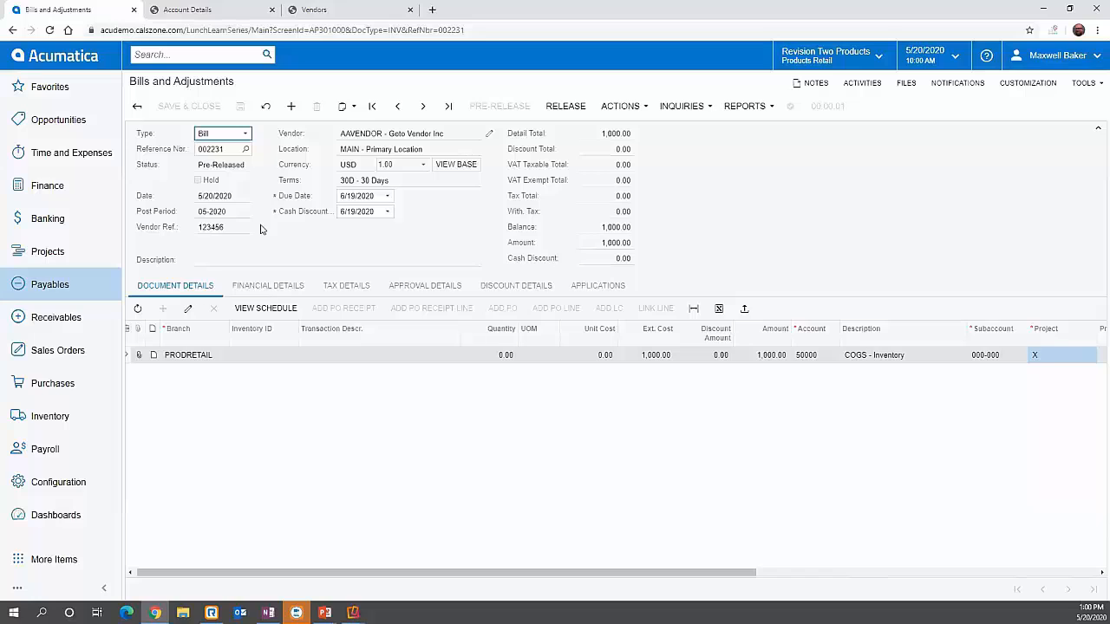
pyautogui.click(264, 287)
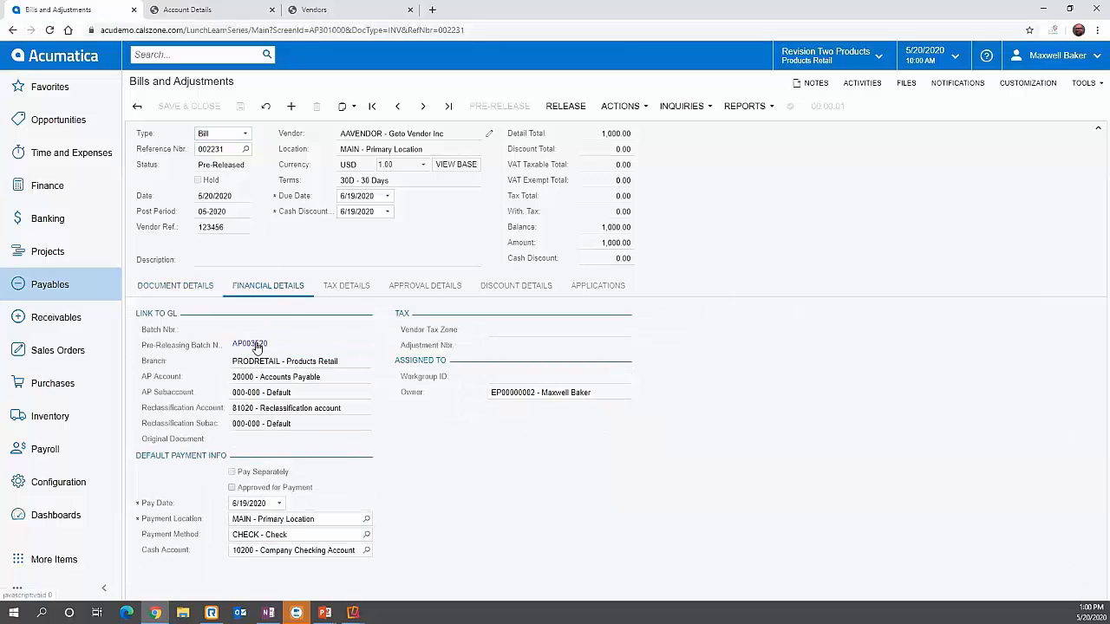
# Step: Open the pre-releasing batch's journal transactions, then close the extra browser tabs
pyautogui.click(252, 344)
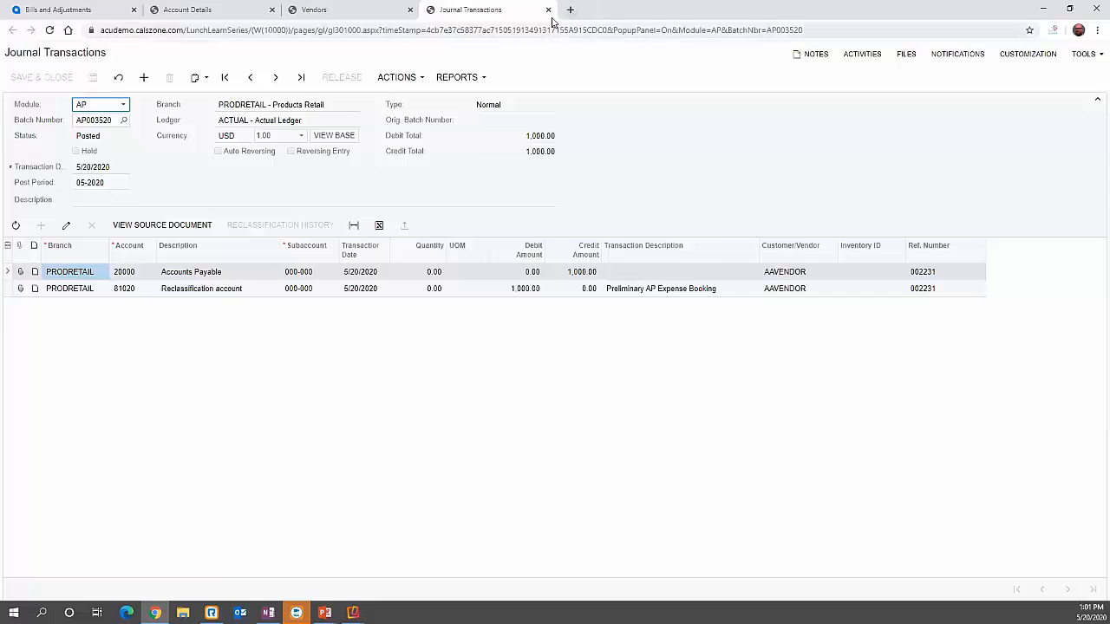
pyautogui.click(549, 9)
pyautogui.click(409, 10)
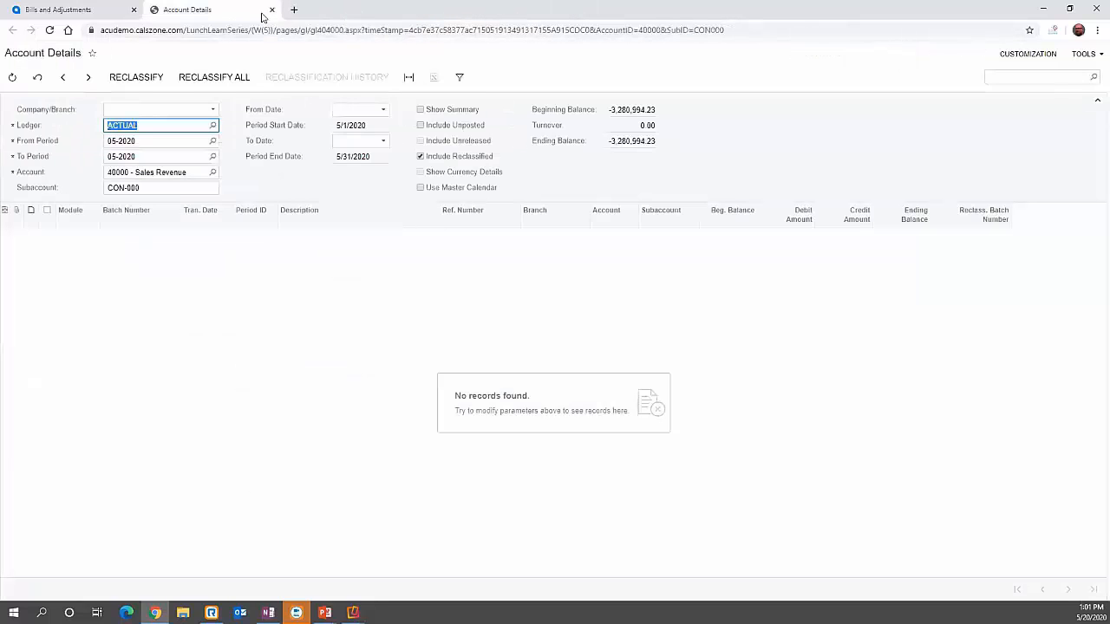
pyautogui.click(271, 9)
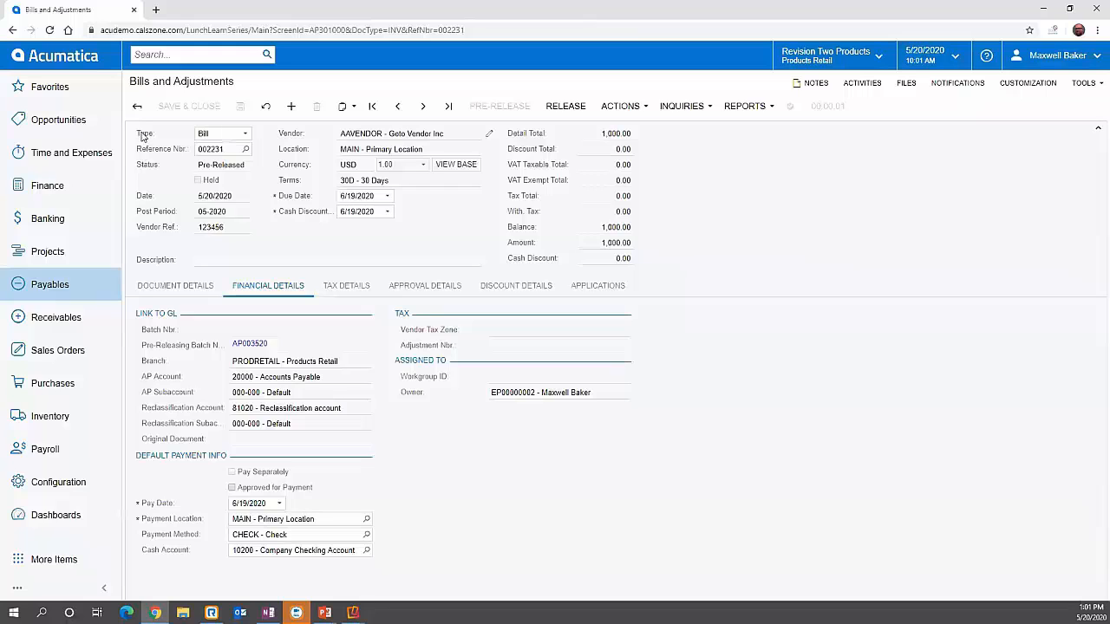
# Step: Check the detail line's account and release the bill
pyautogui.click(176, 286)
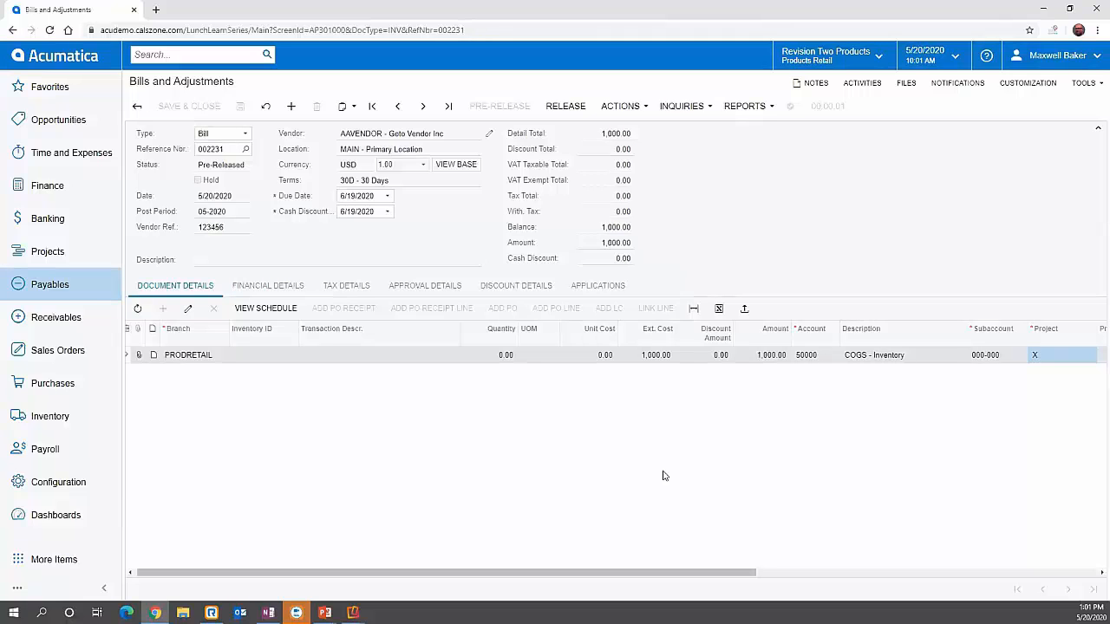
pyautogui.click(824, 357)
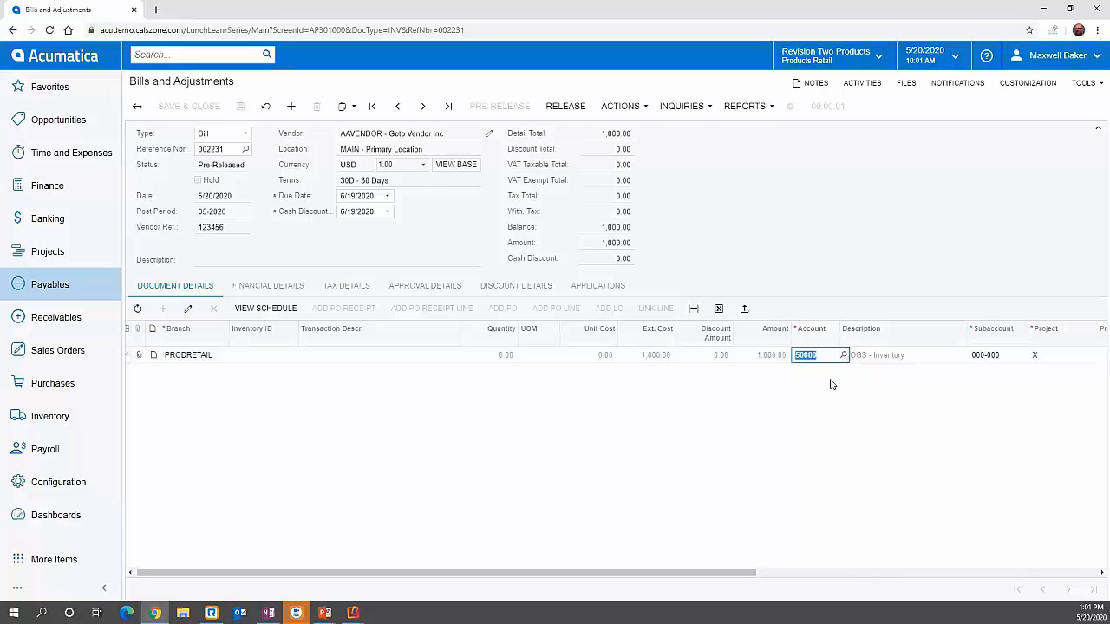
pyautogui.click(811, 270)
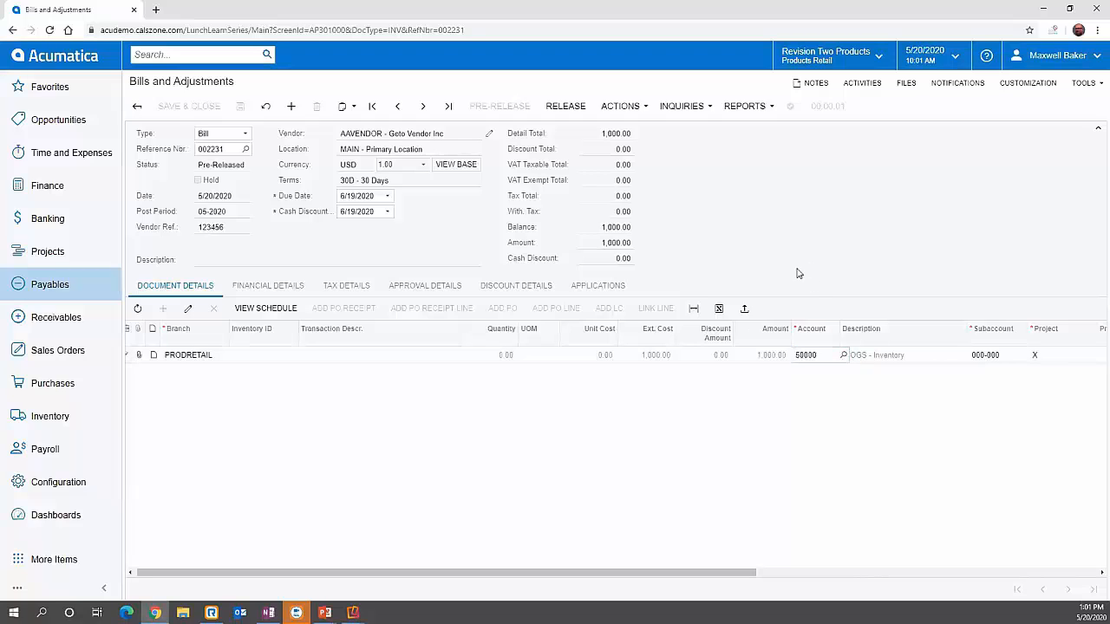
pyautogui.click(568, 110)
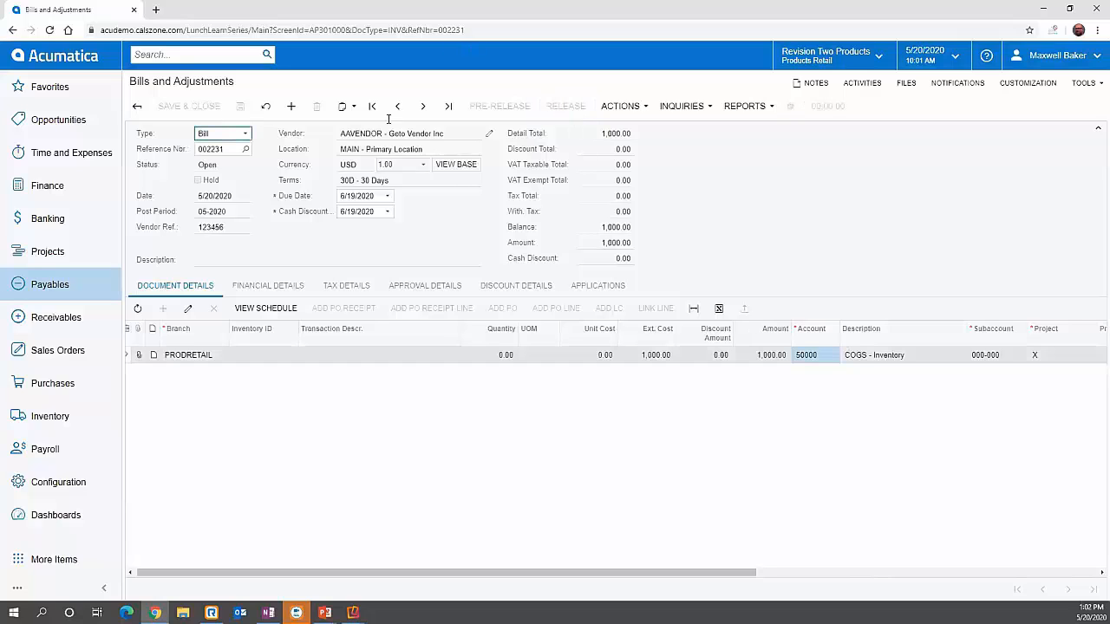
# Step: Open the released bill's GL batch from its financial details
pyautogui.click(260, 286)
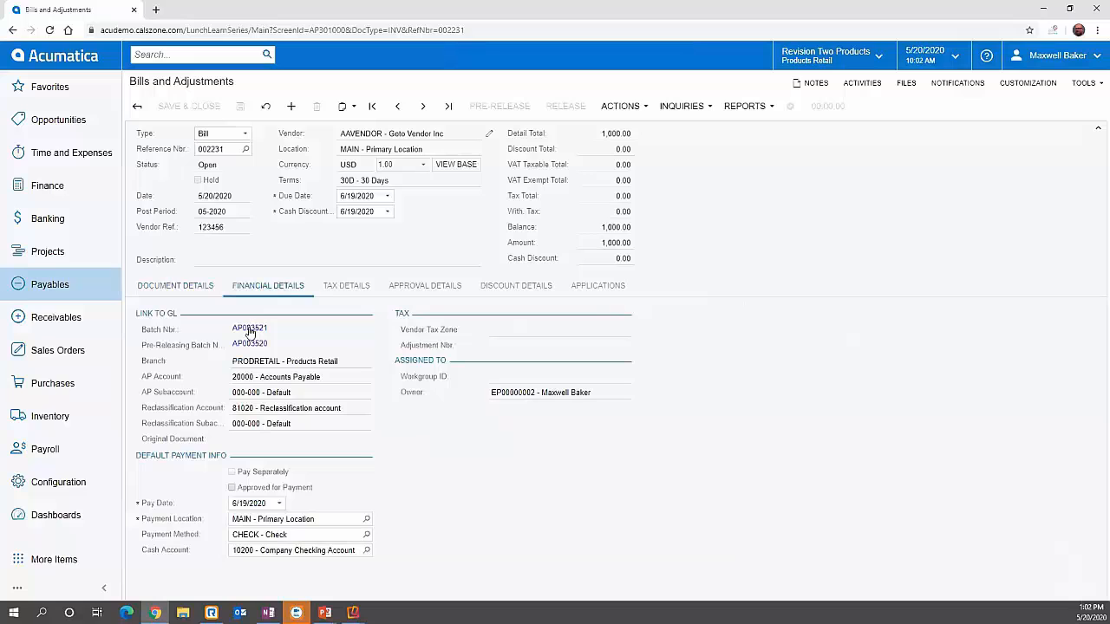
pyautogui.click(249, 329)
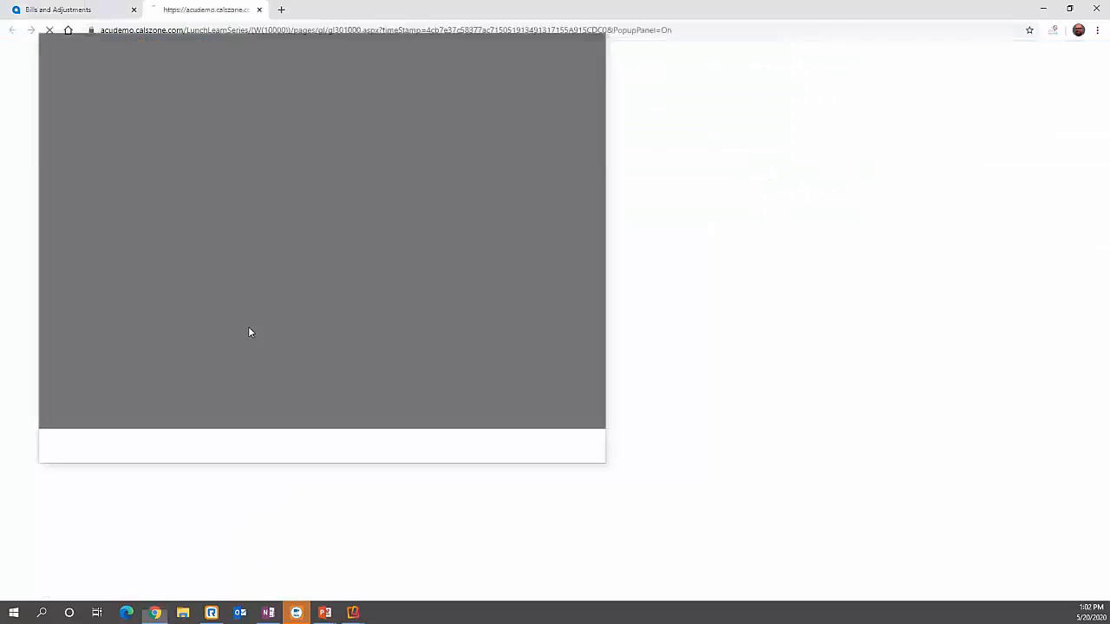